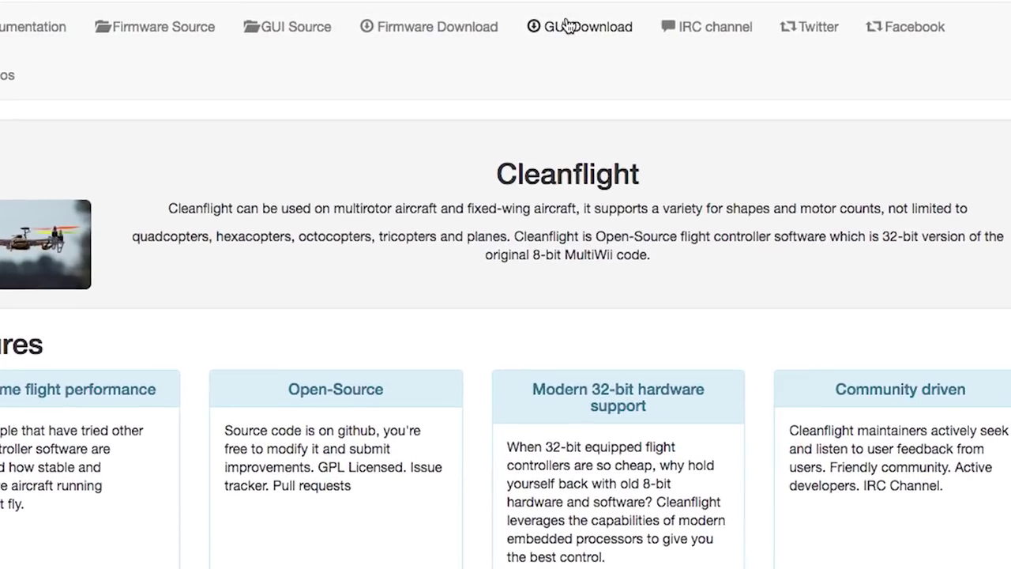
- Get Cleanflight Configurator through the Cleanflight website's GUI Download link
{"action": "left_click", "coordinate": [569, 29]}
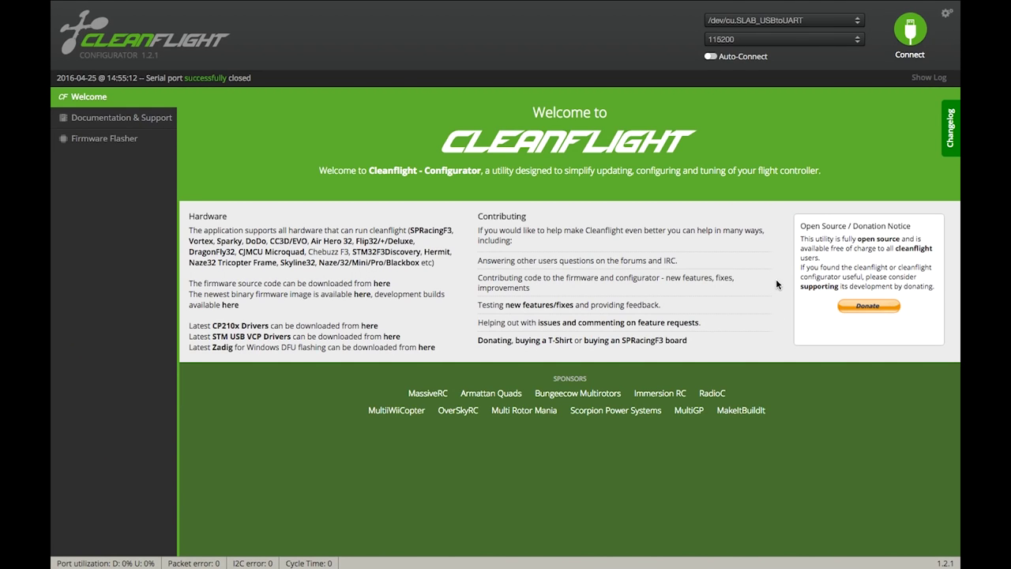
- Connect to the flight controller and switch to the CLI tab
{"action": "left_click", "coordinate": [908, 29]}
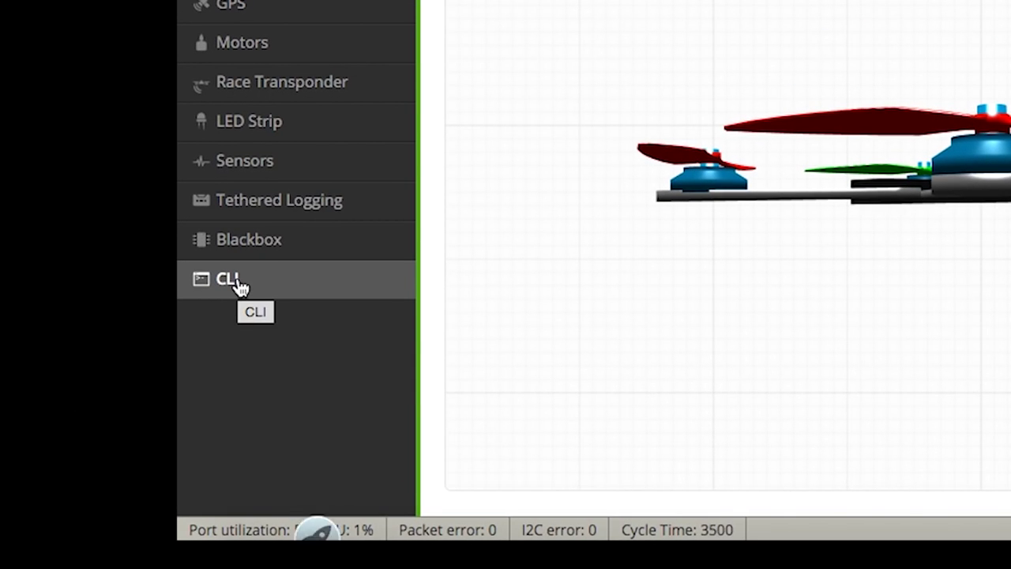
{"action": "left_click", "coordinate": [237, 285]}
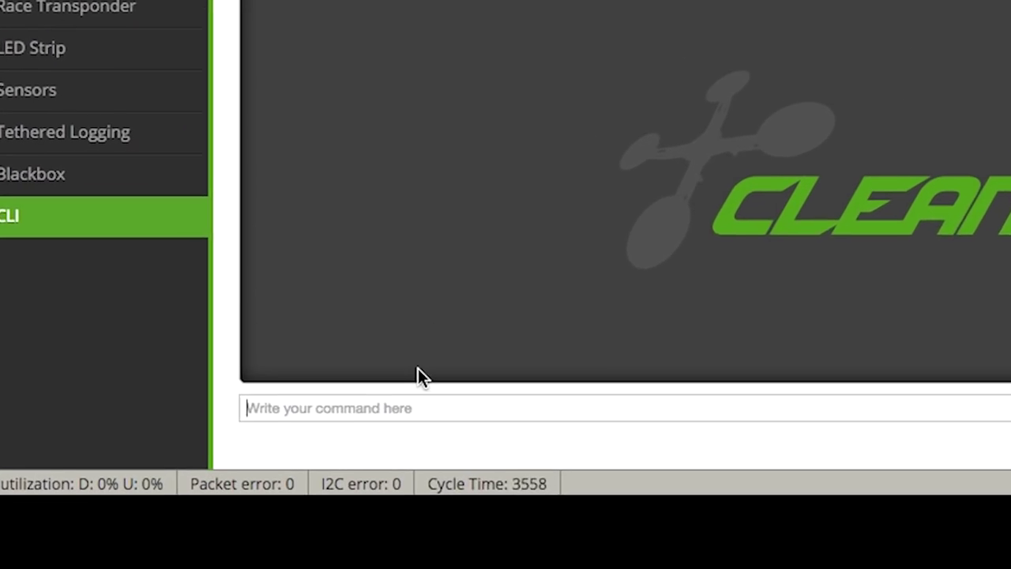
- Run 'dump' in the CLI and scroll through the full settings output
{"action": "type", "text": "du"}
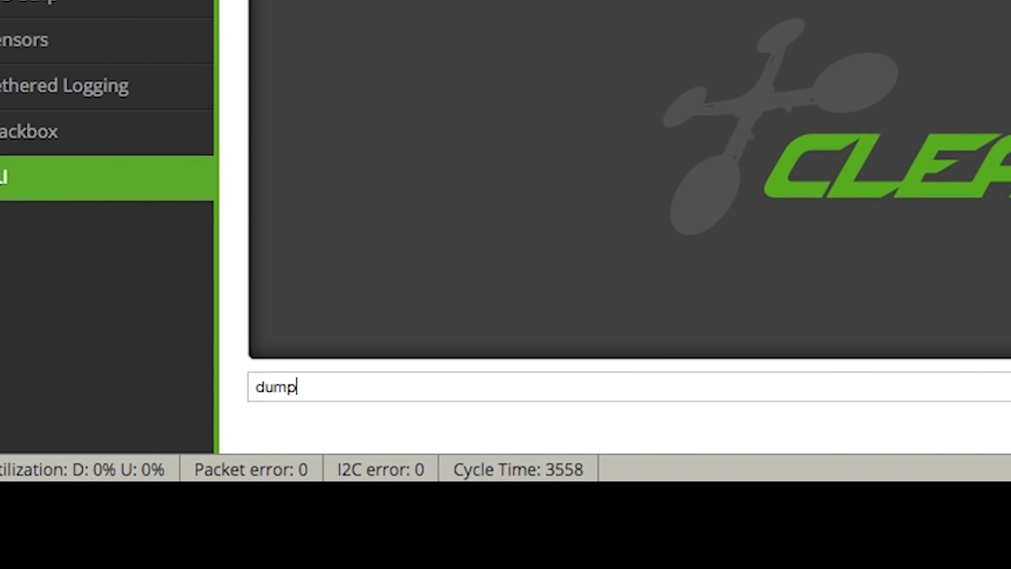
{"action": "type", "text": "mp"}
{"action": "key", "text": "Return"}
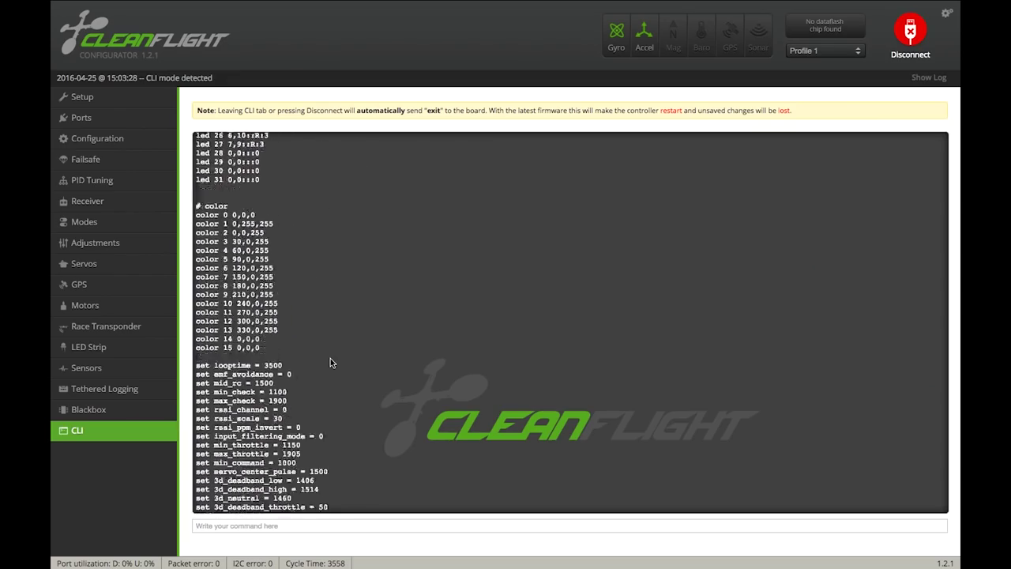
{"action": "scroll", "coordinate": [330, 362], "scroll_direction": "up", "scroll_amount": 1}
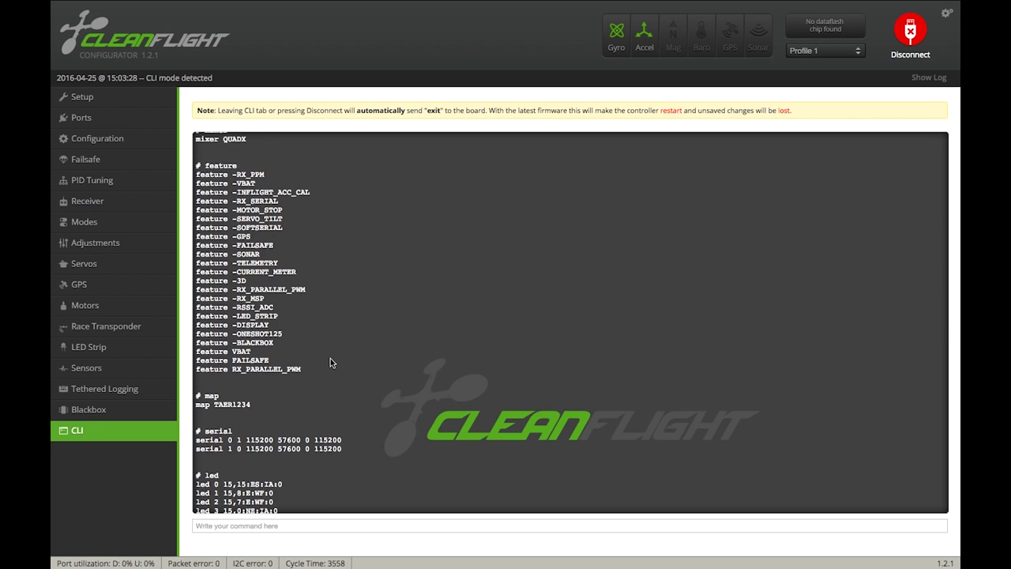
{"action": "scroll", "coordinate": [331, 362], "scroll_direction": "up", "scroll_amount": 2}
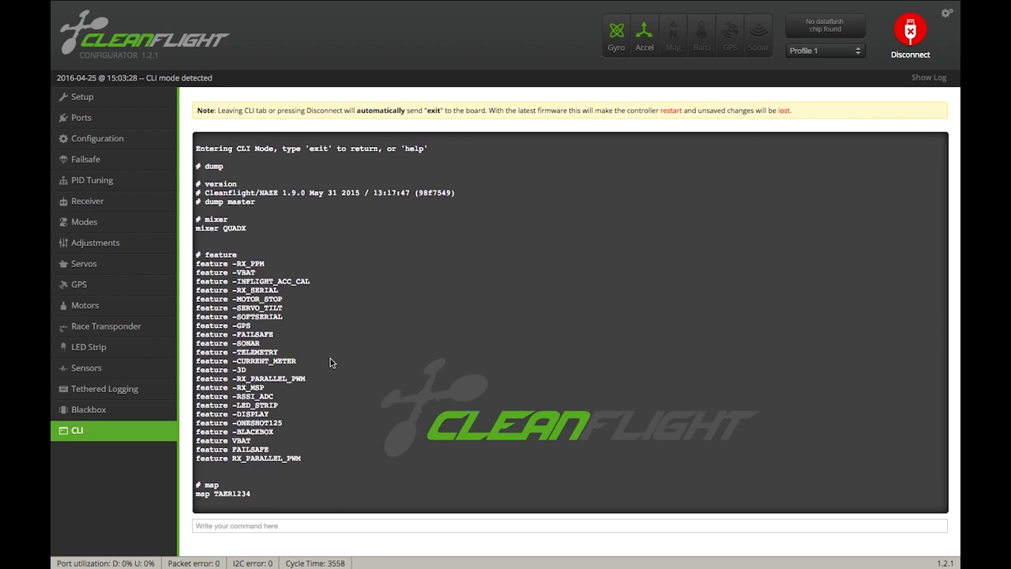
{"action": "scroll", "coordinate": [331, 362], "scroll_direction": "down", "scroll_amount": 1}
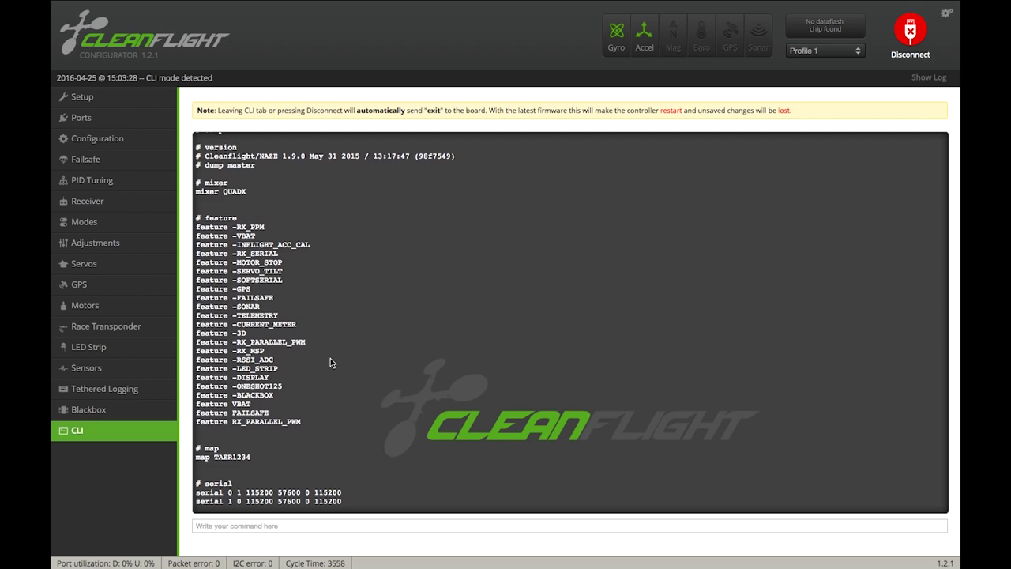
{"action": "scroll", "coordinate": [331, 362], "scroll_direction": "down", "scroll_amount": 3}
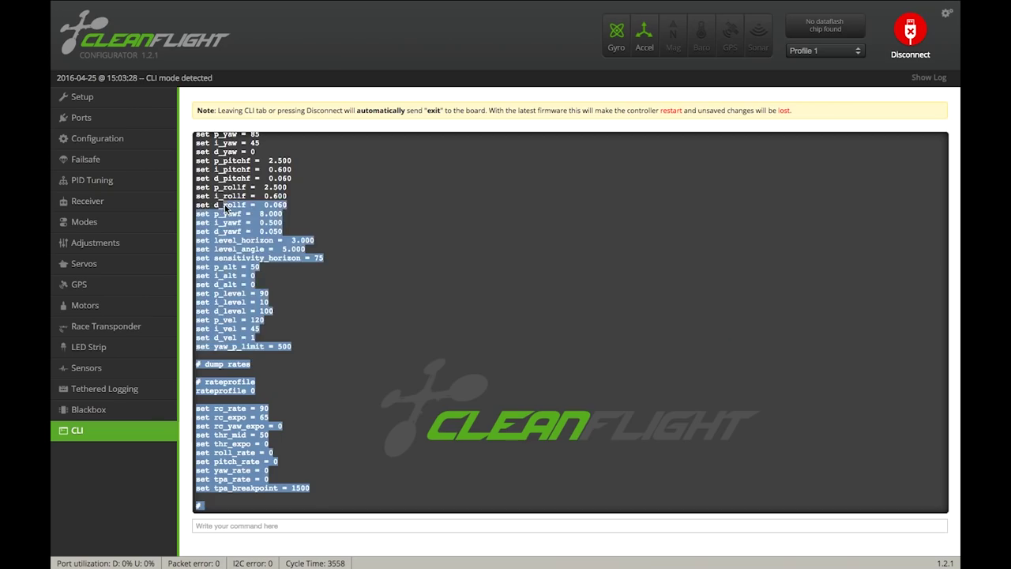
- Select the entire CLI settings dump output for copying
{"action": "left_click_drag", "start_coordinate": [229, 76], "coordinate": [230, 154]}
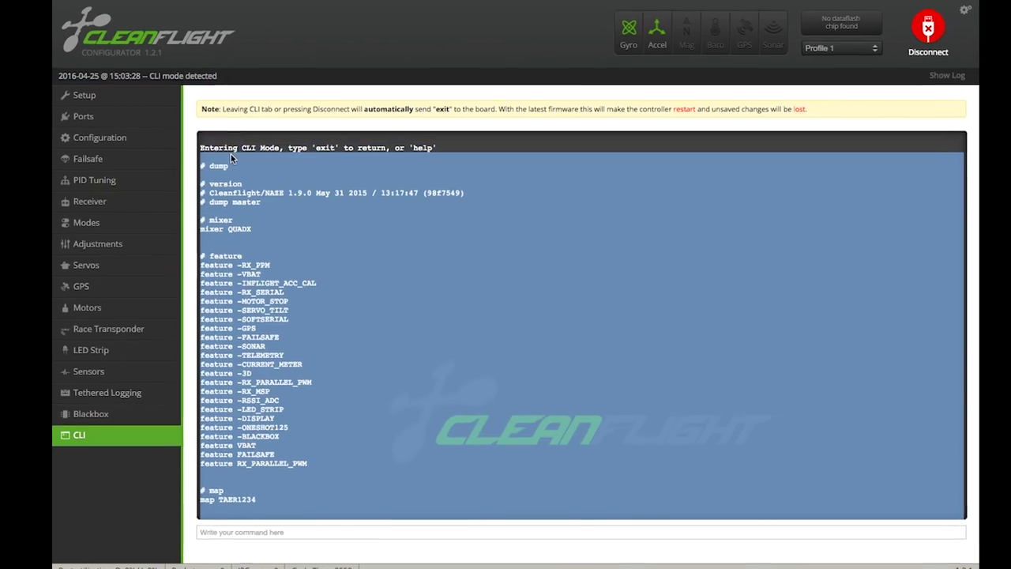
{"action": "left_click_drag", "start_coordinate": [443, 137], "coordinate": [429, 160]}
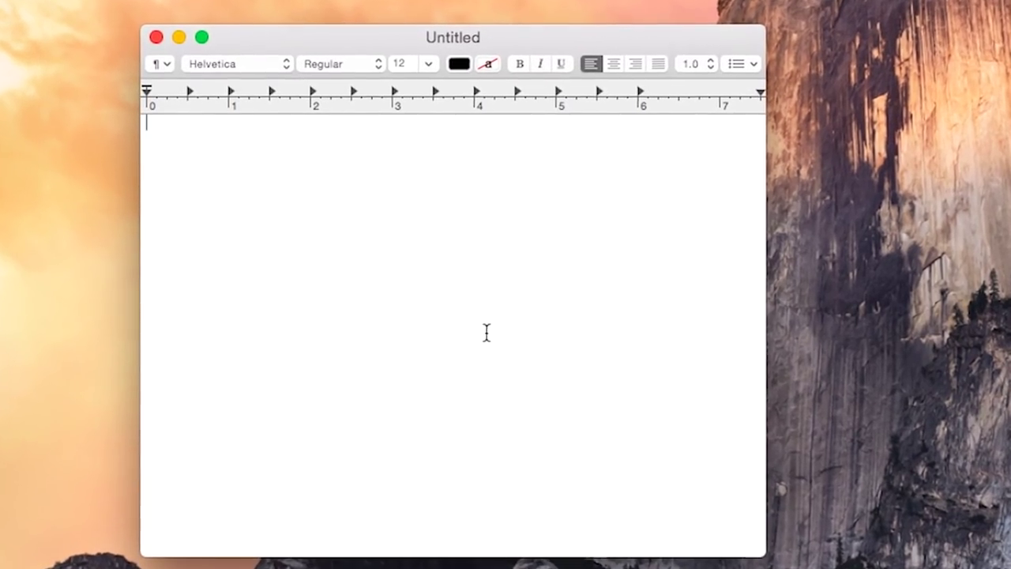
- Paste the settings dump into TextEdit and save it as a settings file on the Desktop
{"action": "key", "text": "super+v"}
{"action": "scroll", "coordinate": [422, 487], "scroll_direction": "up", "scroll_amount": 20}
{"action": "scroll", "coordinate": [422, 488], "scroll_direction": "down", "scroll_amount": 3}
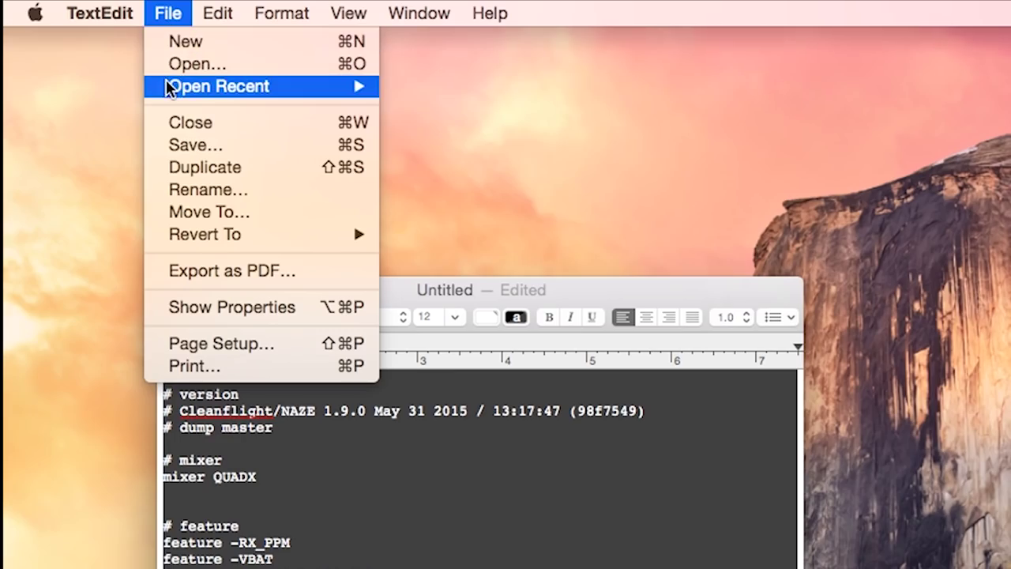
{"action": "left_click", "coordinate": [182, 146]}
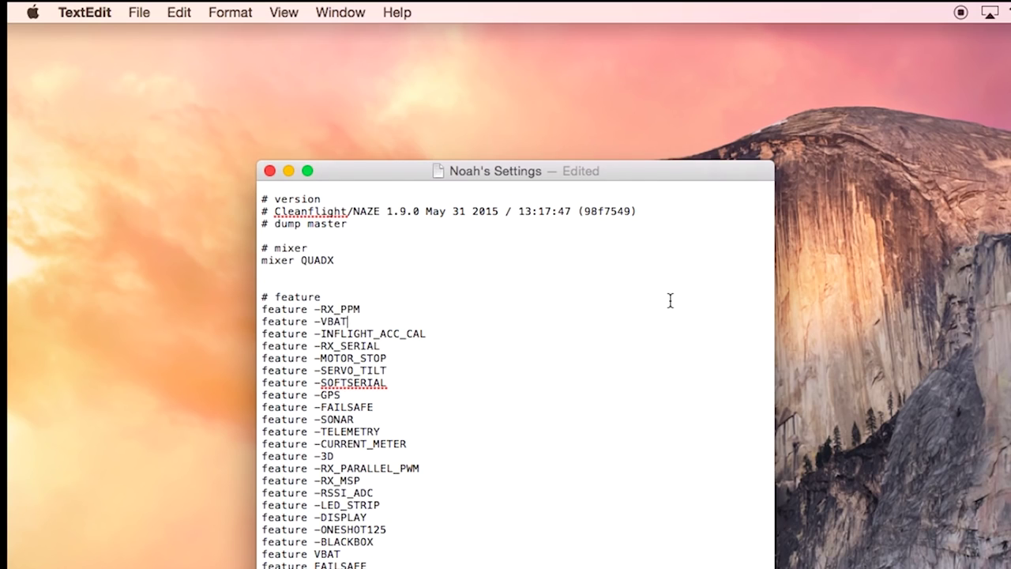
{"action": "left_click", "coordinate": [139, 13]}
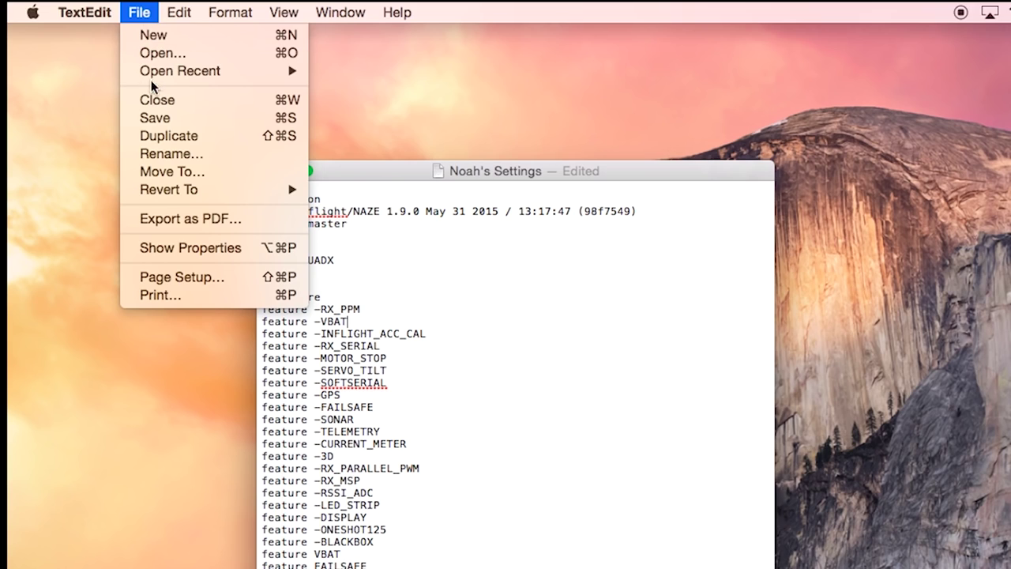
{"action": "left_click", "coordinate": [155, 117]}
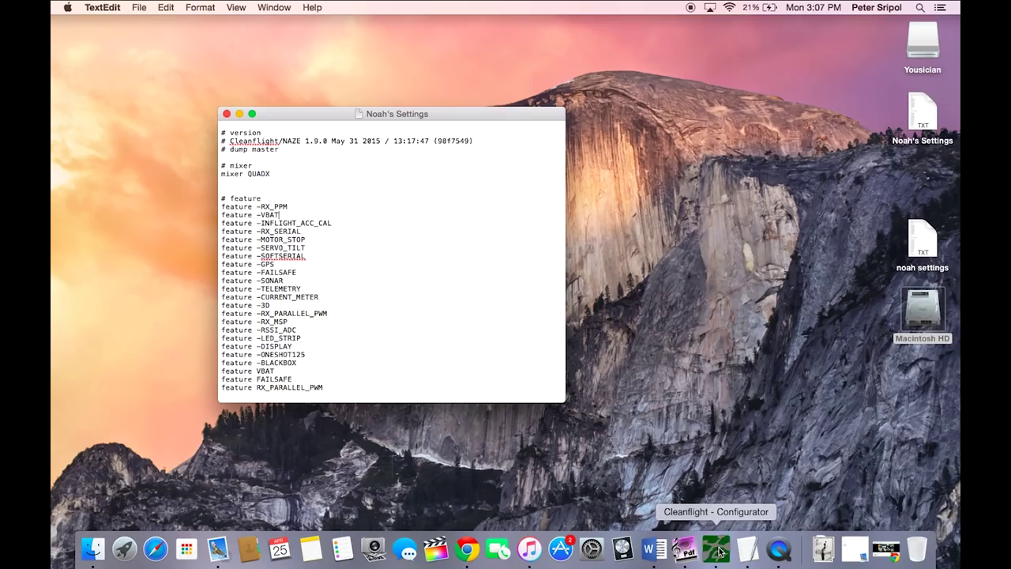
- Send 'exit' in the Cleanflight CLI to leave CLI mode and reboot the board
{"action": "left_click", "coordinate": [717, 548]}
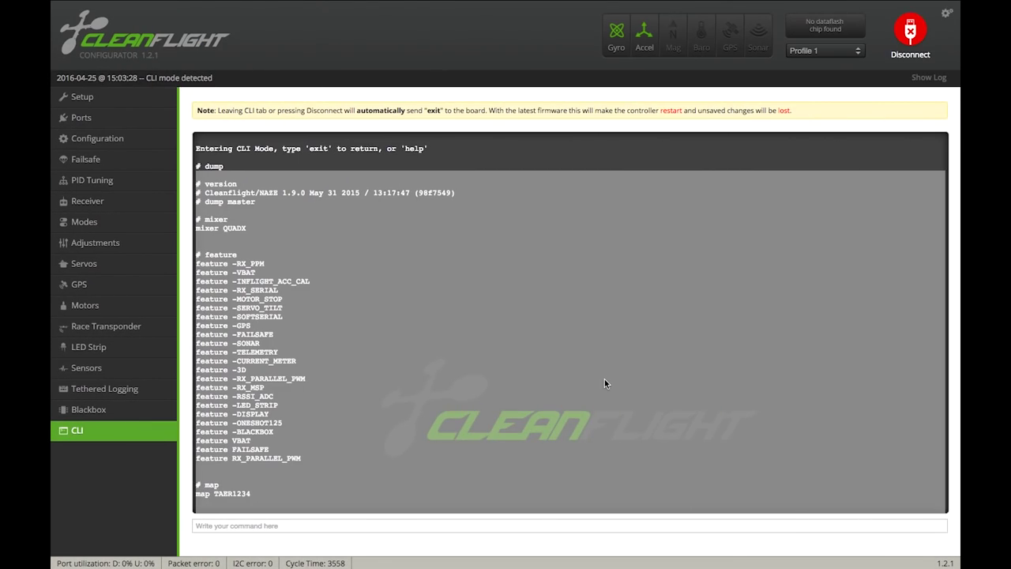
{"action": "left_click", "coordinate": [277, 525]}
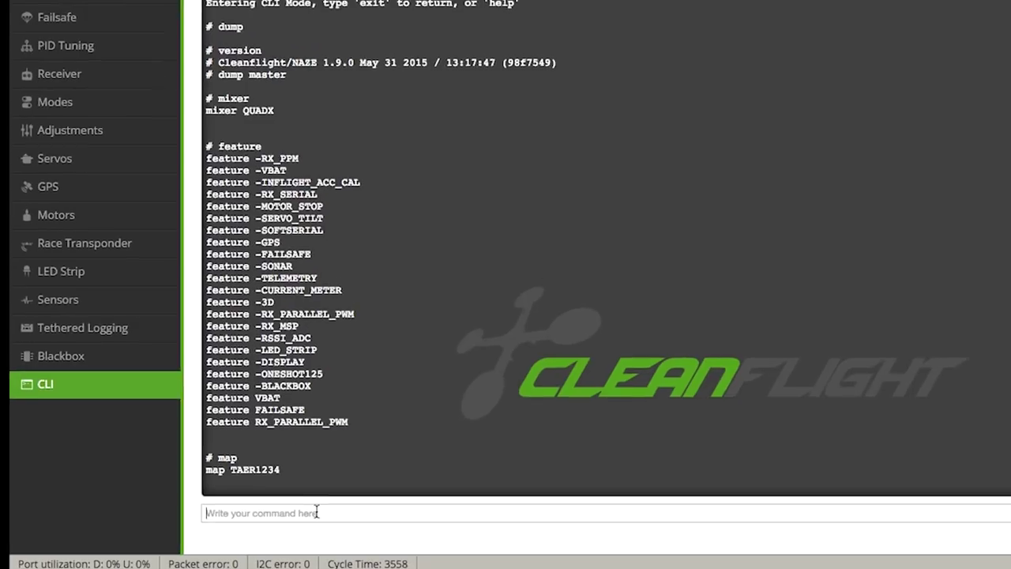
{"action": "type", "text": "ex"}
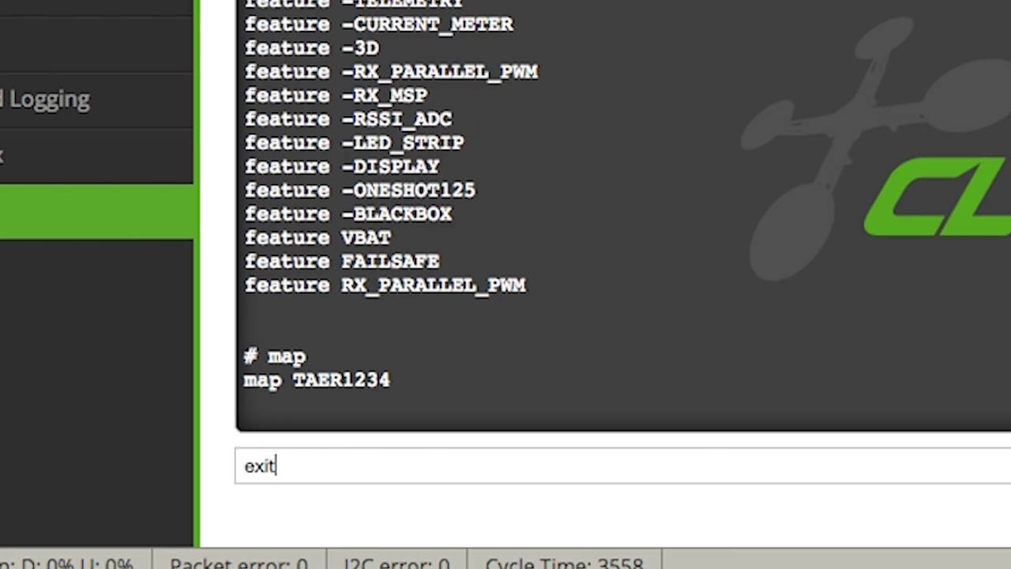
{"action": "type", "text": "it"}
{"action": "key", "text": "Return"}
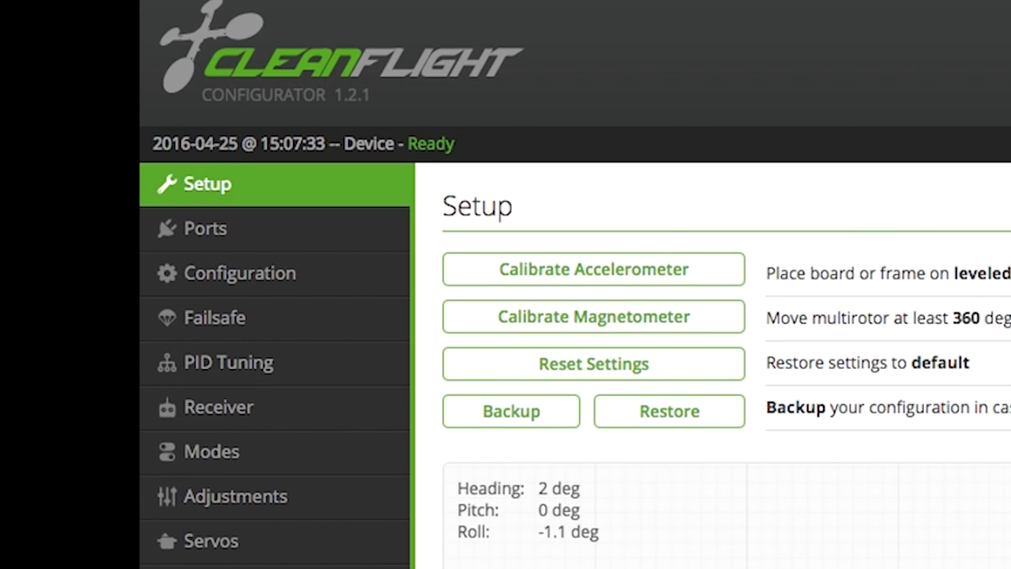
- Use Reset Settings on the Setup tab to restore the board's defaults
{"action": "left_click", "coordinate": [226, 426]}
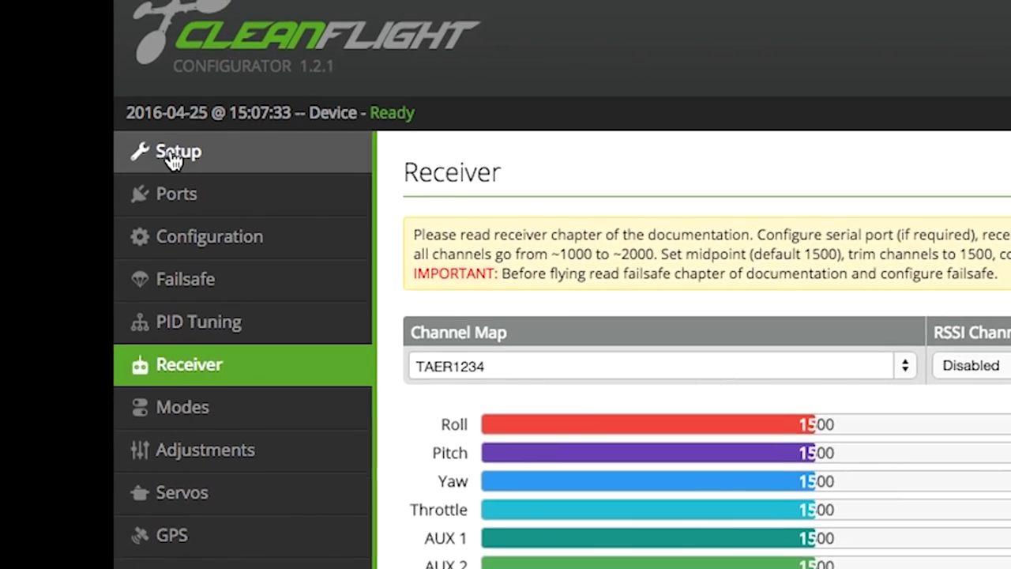
{"action": "left_click", "coordinate": [200, 79]}
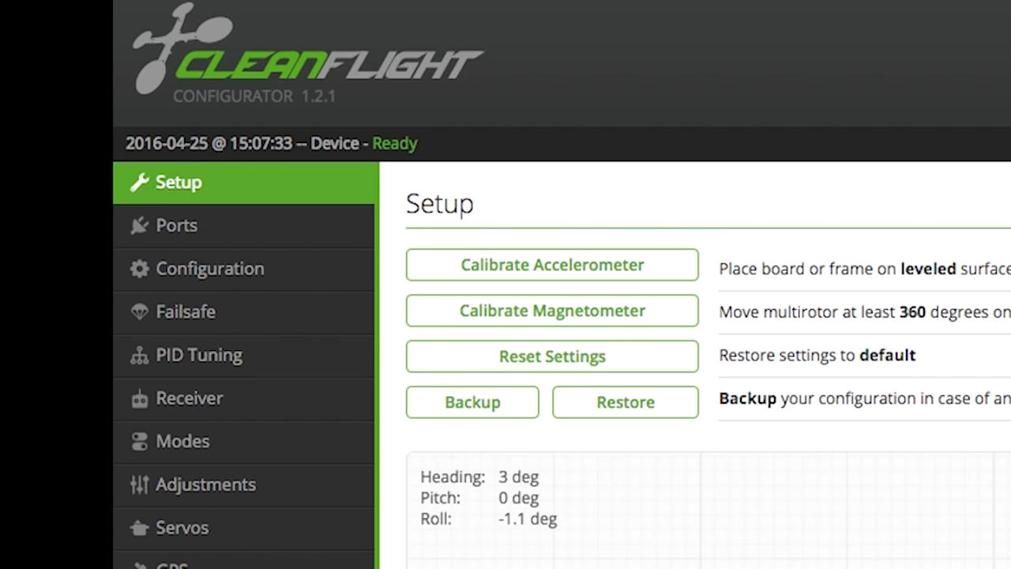
{"action": "left_click", "coordinate": [566, 358]}
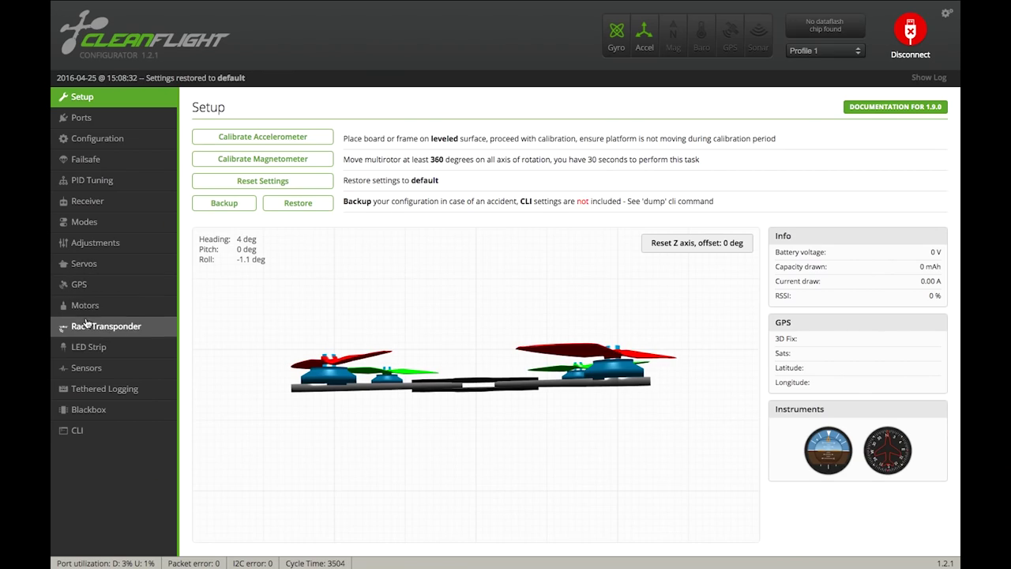
- Review the default rates on the Receiver tab, then disconnect from the board
{"action": "left_click", "coordinate": [83, 202]}
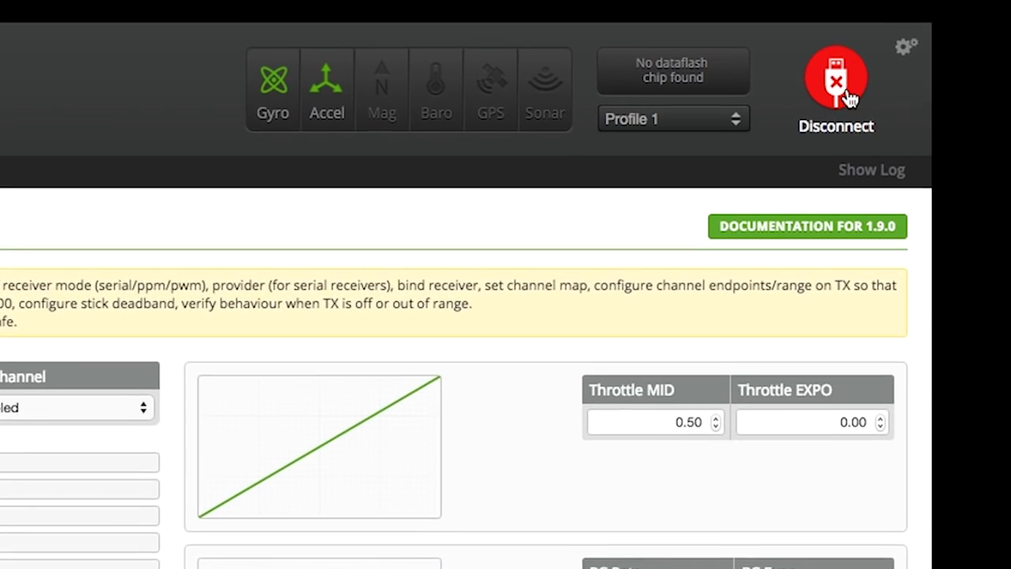
{"action": "left_click", "coordinate": [844, 94]}
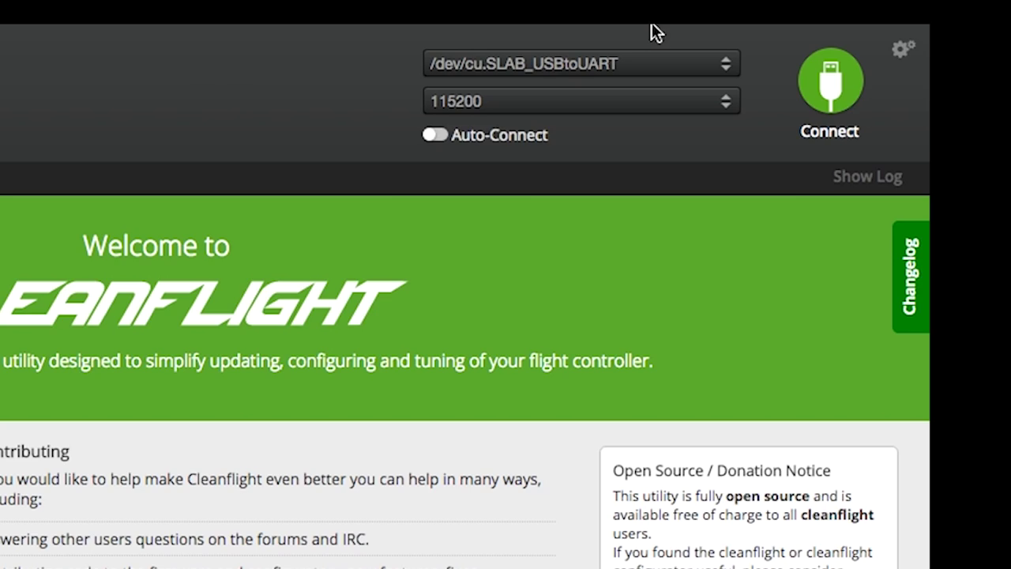
- Reconnect to the flight controller and return to the CLI tab
{"action": "left_click", "coordinate": [827, 99]}
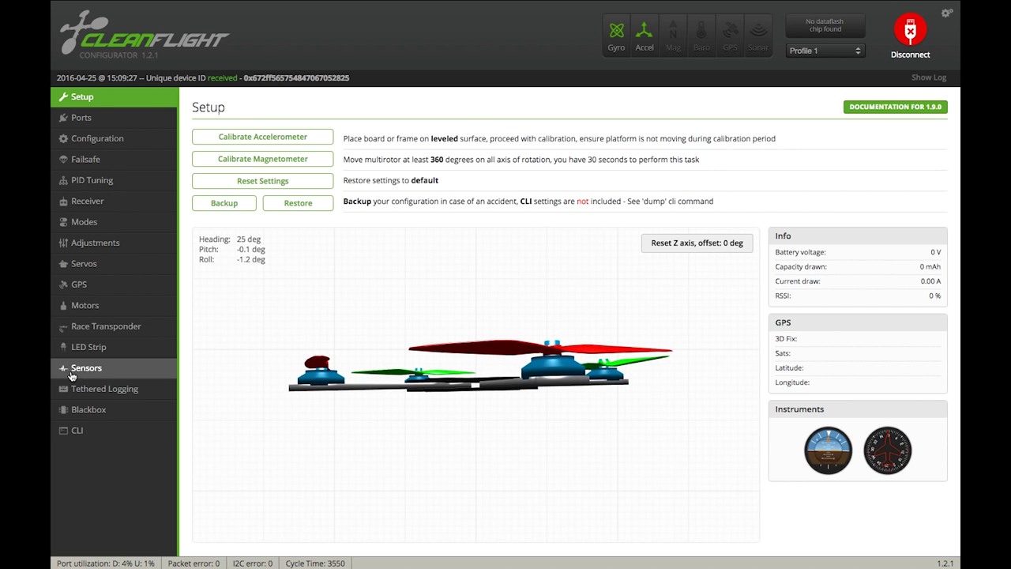
{"action": "left_click", "coordinate": [81, 434]}
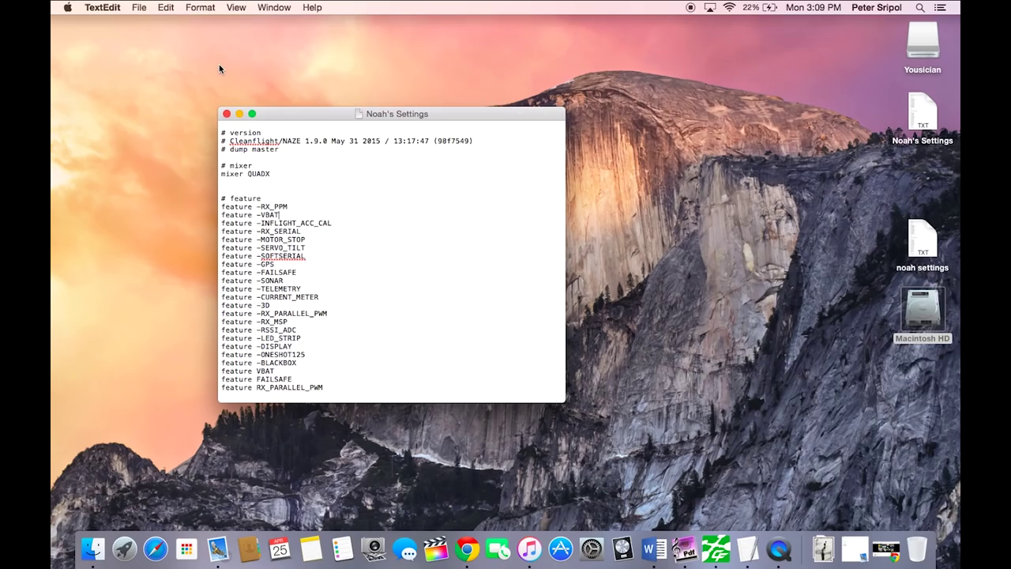
- Select the lines from rateprofile 0 through set tpa_breakpoint = 1500 at the file's end
{"action": "scroll", "coordinate": [456, 287], "scroll_direction": "down", "scroll_amount": 20}
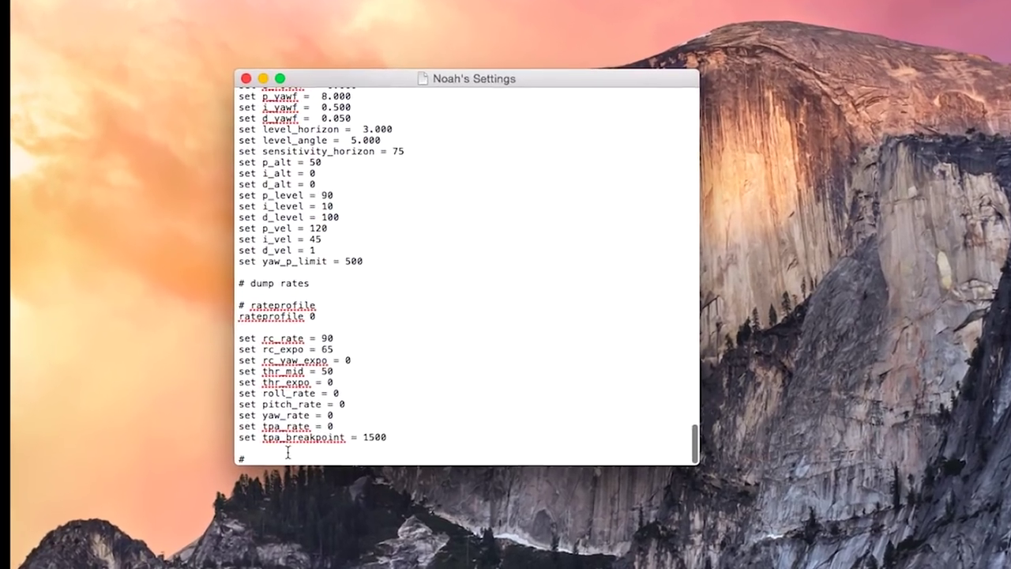
{"action": "left_click_drag", "start_coordinate": [224, 382], "coordinate": [224, 285]}
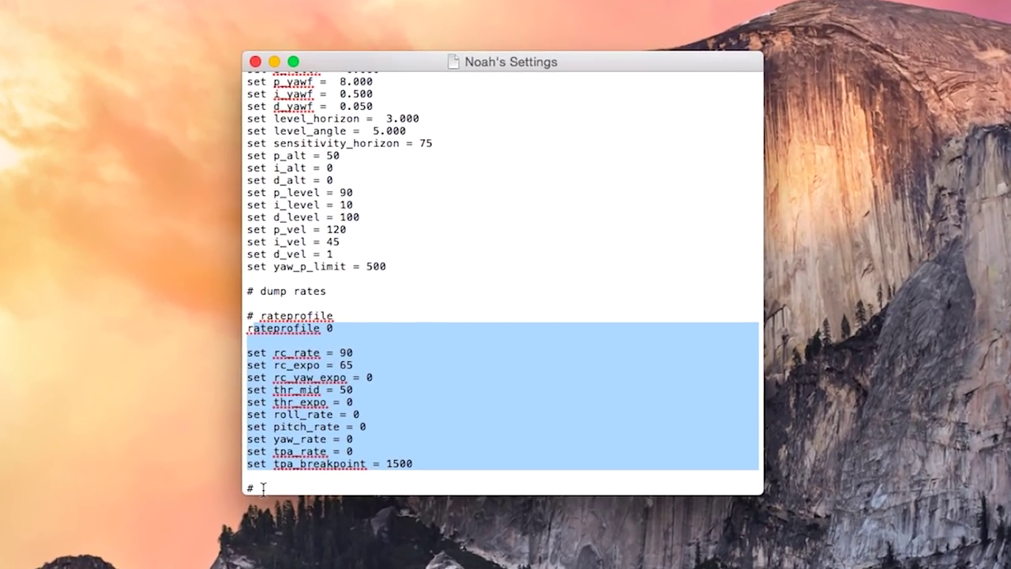
{"action": "left_click_drag", "start_coordinate": [263, 487], "coordinate": [231, 47]}
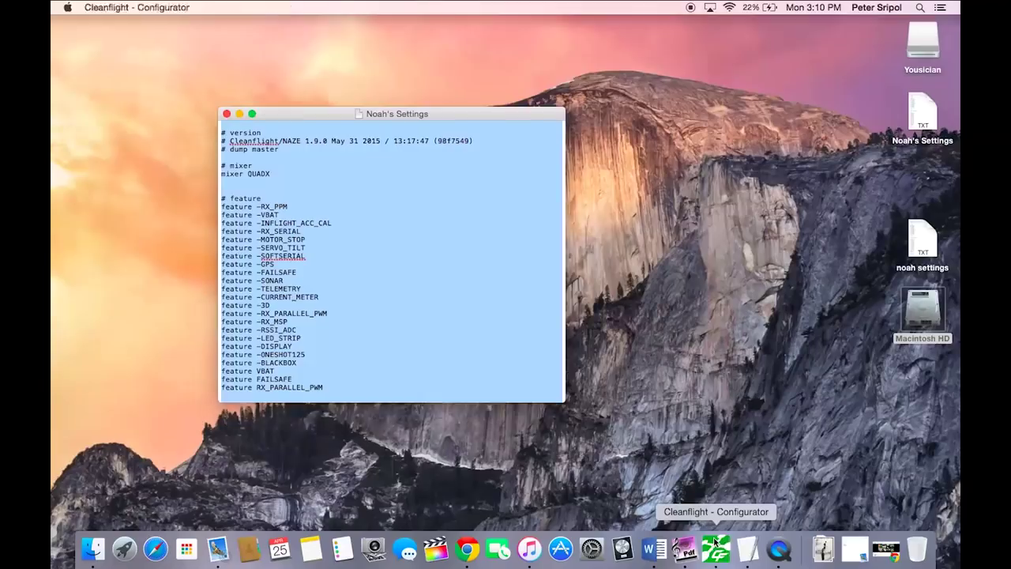
- Switch back to Cleanflight Configurator from the Dock to reach its CLI
{"action": "left_click", "coordinate": [715, 543]}
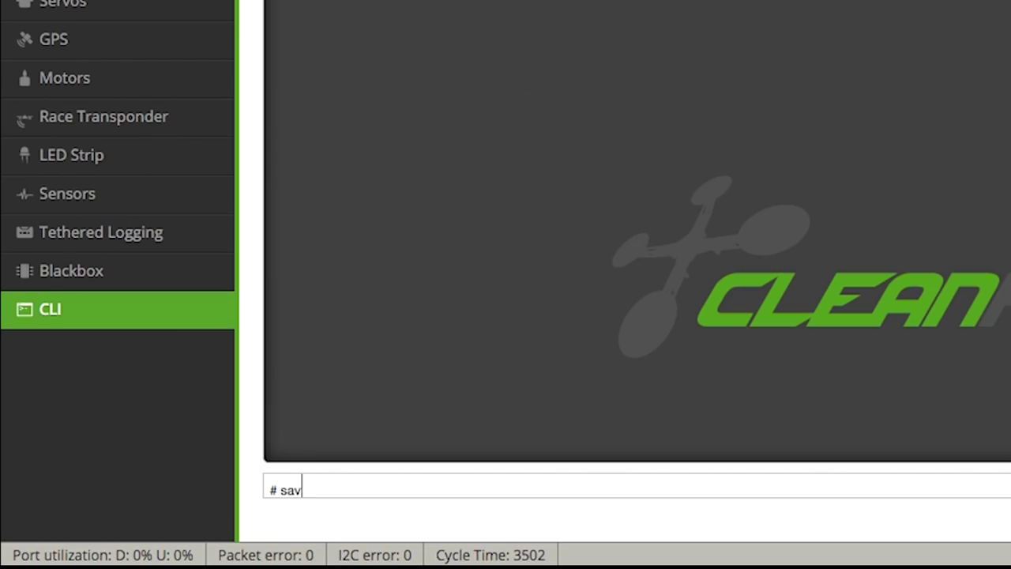
- Enter the exit command in the CLI so the board reboots with the saved rates
{"action": "type", "text": "exit"}
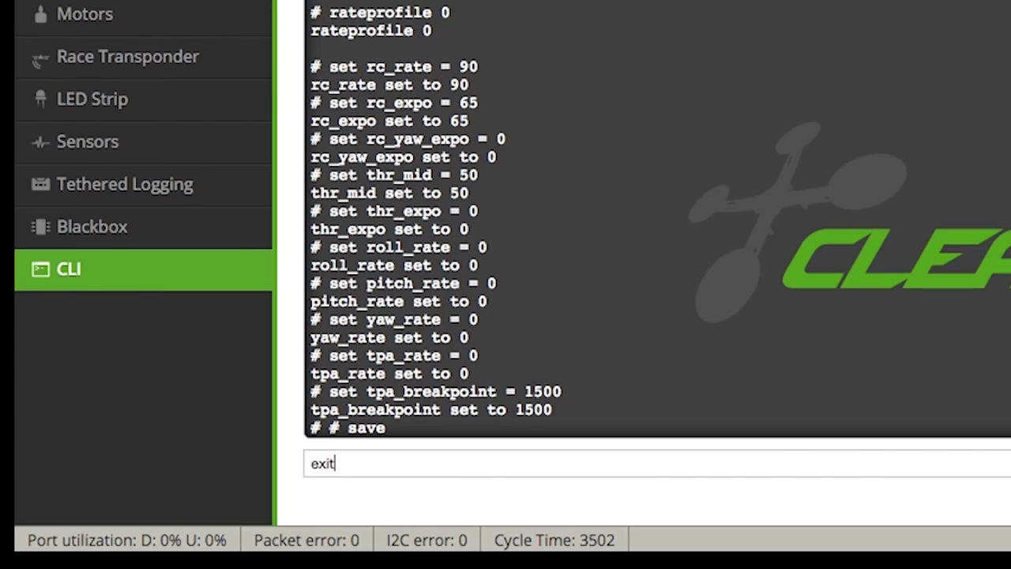
{"action": "key", "text": "Return"}
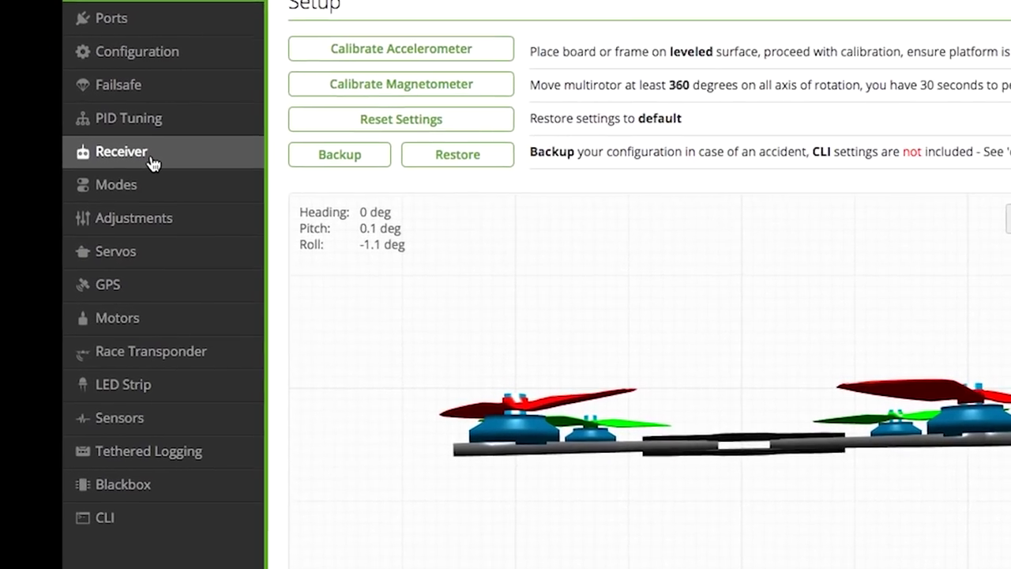
- Go to the Receiver page in the sidebar to verify the restored settings
{"action": "left_click", "coordinate": [153, 162]}
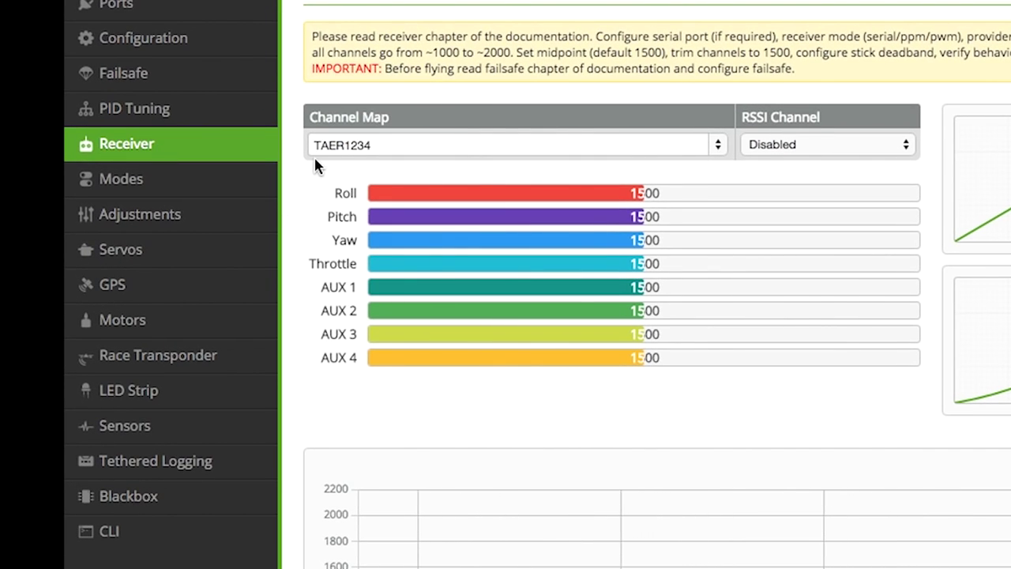